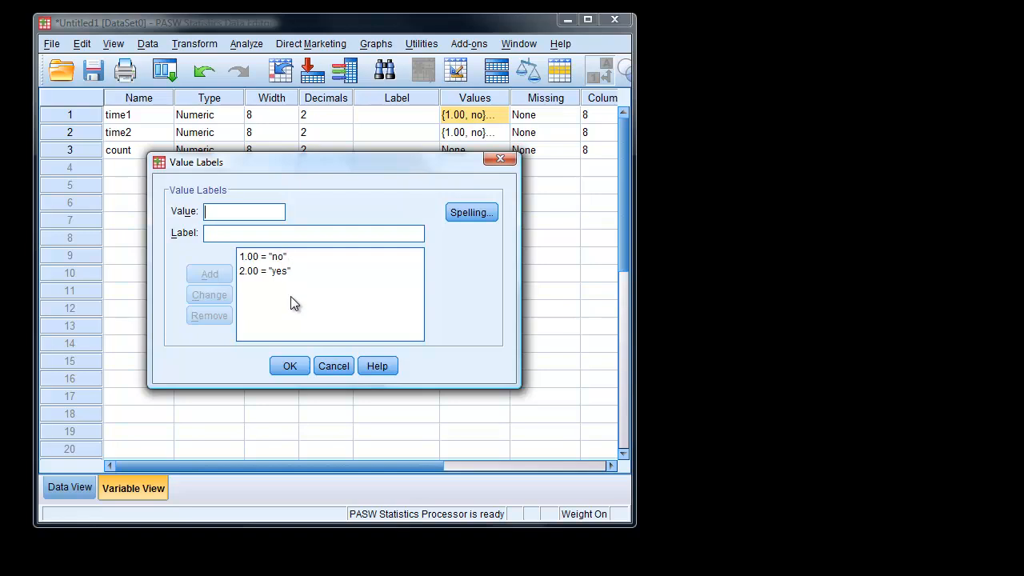
# Review the value labels defined for time1 and time2, closing the dialogs without changes.
pyautogui.click(327, 370)
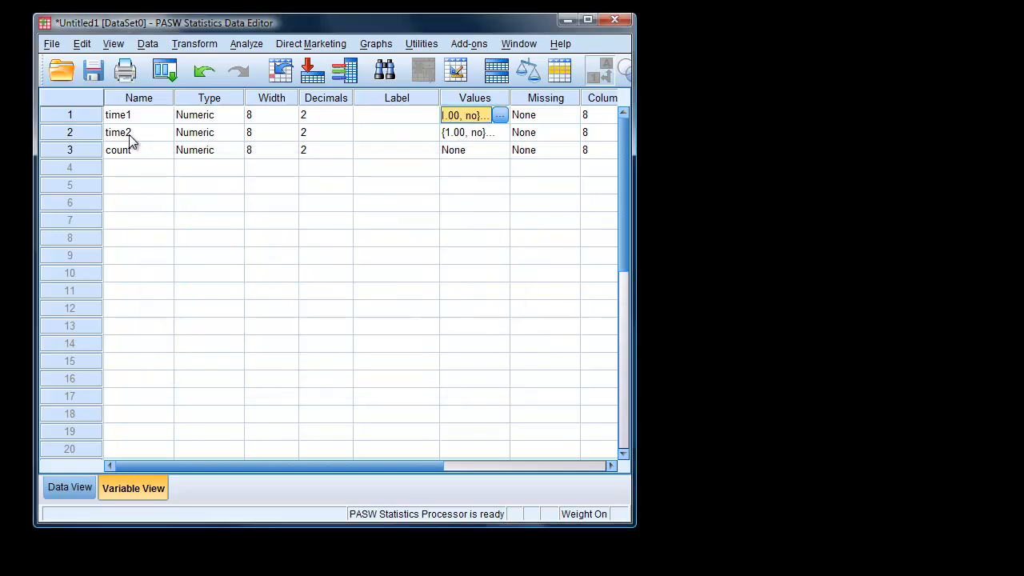
pyautogui.click(480, 134)
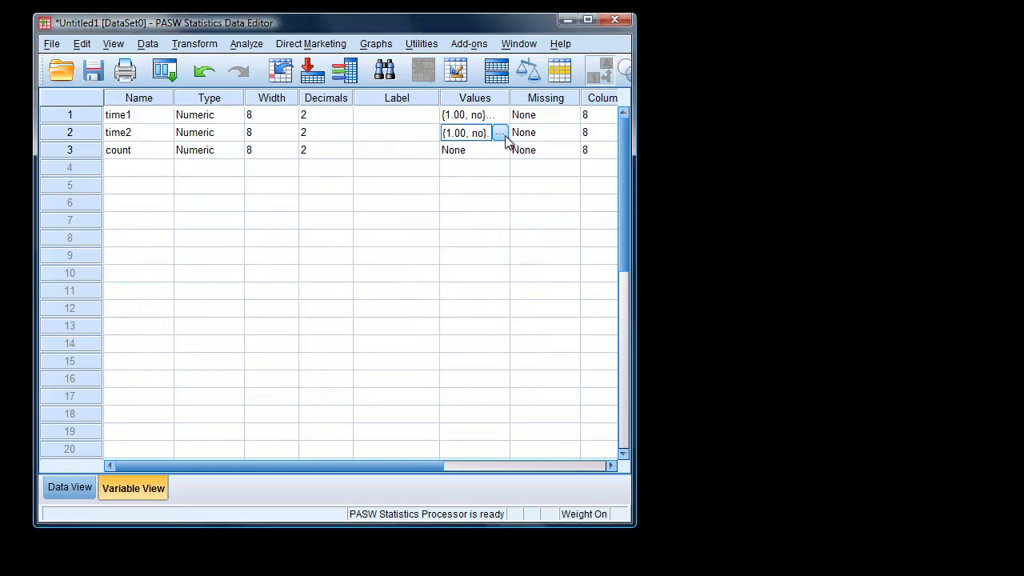
pyautogui.click(499, 134)
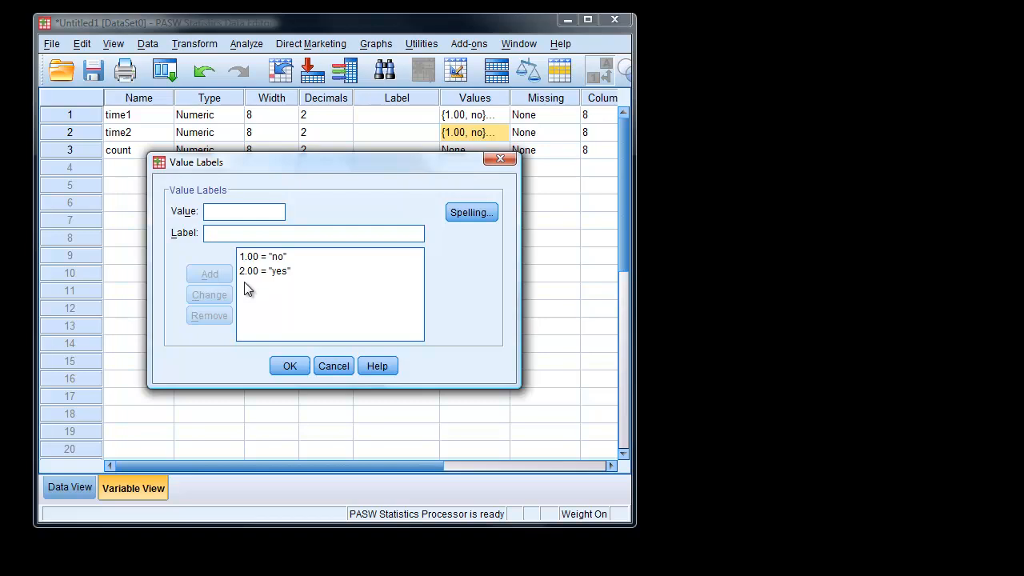
pyautogui.click(332, 366)
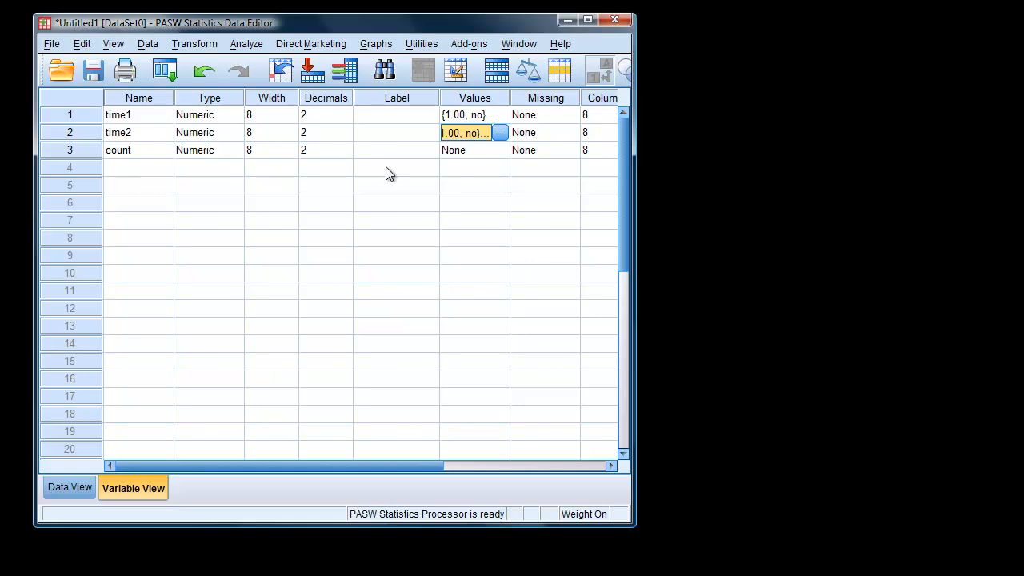
# Show the entered cases in the data view, switching between value labels and numeric codes and back.
pyautogui.click(73, 490)
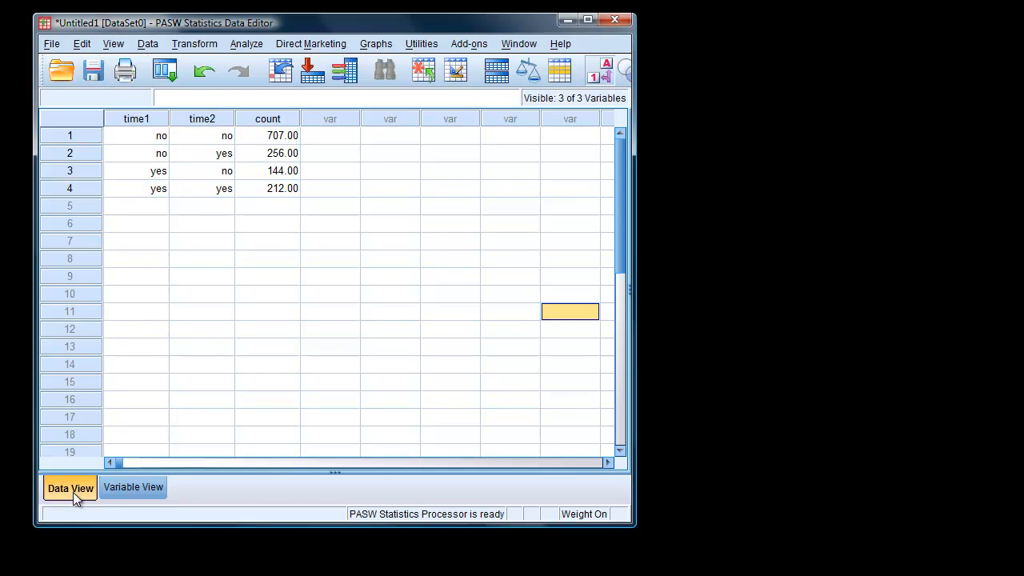
pyautogui.click(602, 77)
pyautogui.click(602, 77)
# Weight the cases by the frequency variable count and return to the data editor.
pyautogui.click(144, 45)
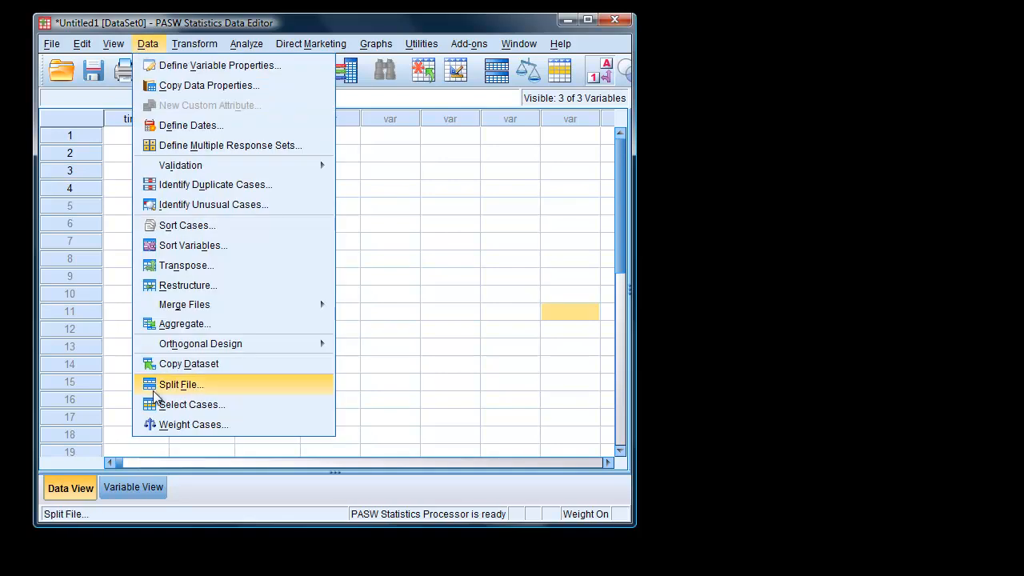
pyautogui.click(160, 425)
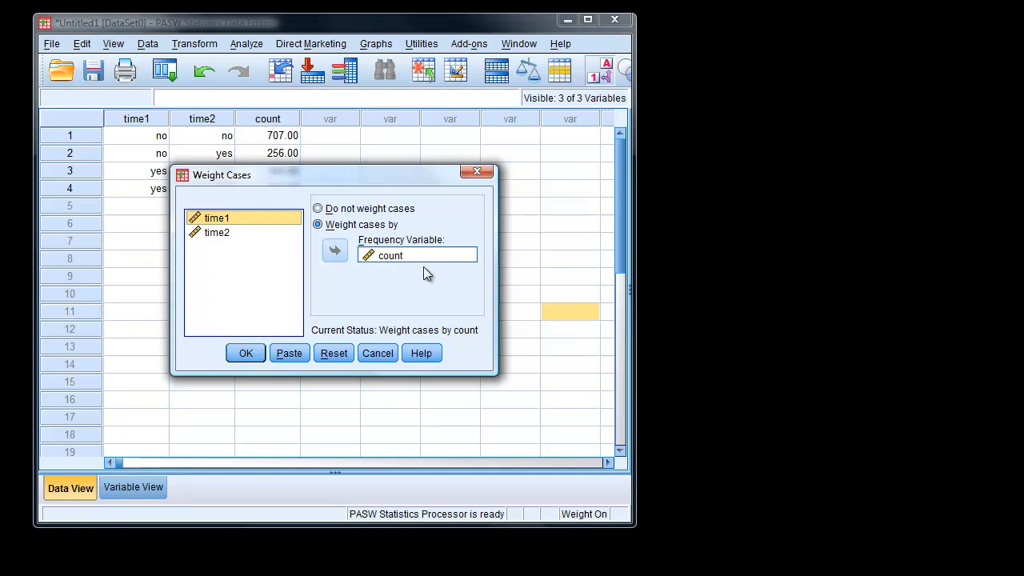
pyautogui.click(244, 353)
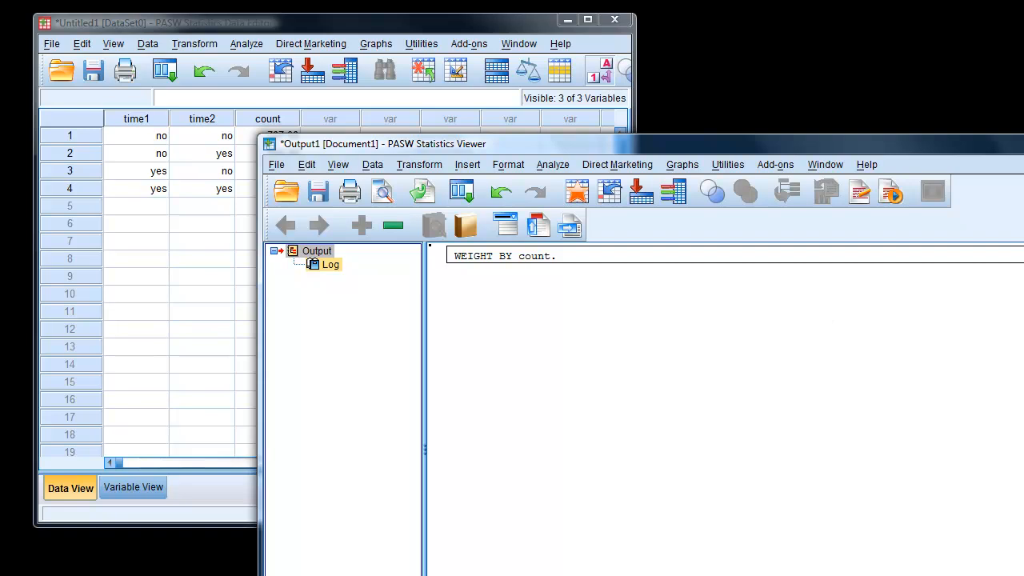
pyautogui.click(1023, 141)
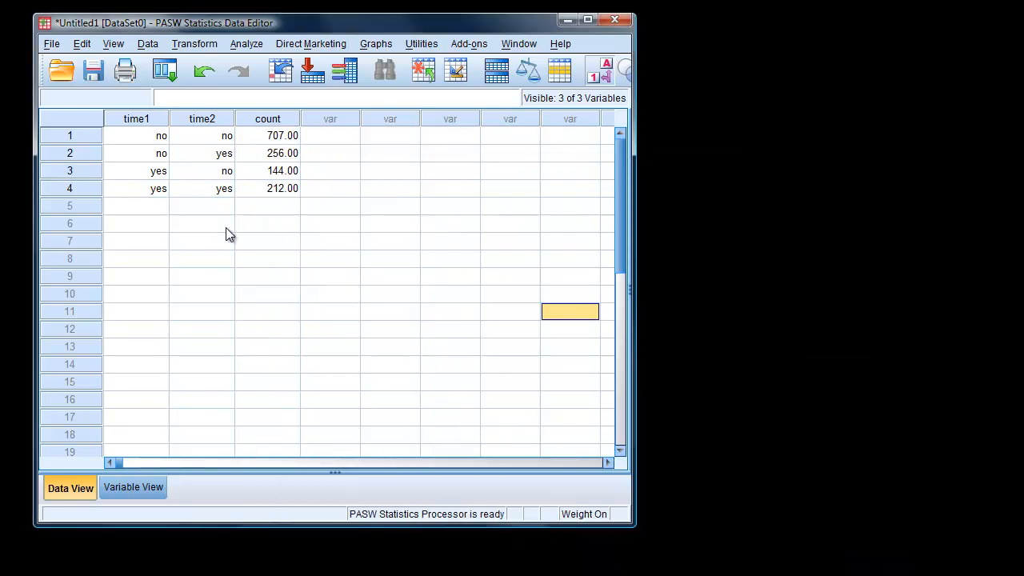
# Set up a legacy nonparametric test for two related samples with time1 and time2 as the first test pair.
pyautogui.click(244, 45)
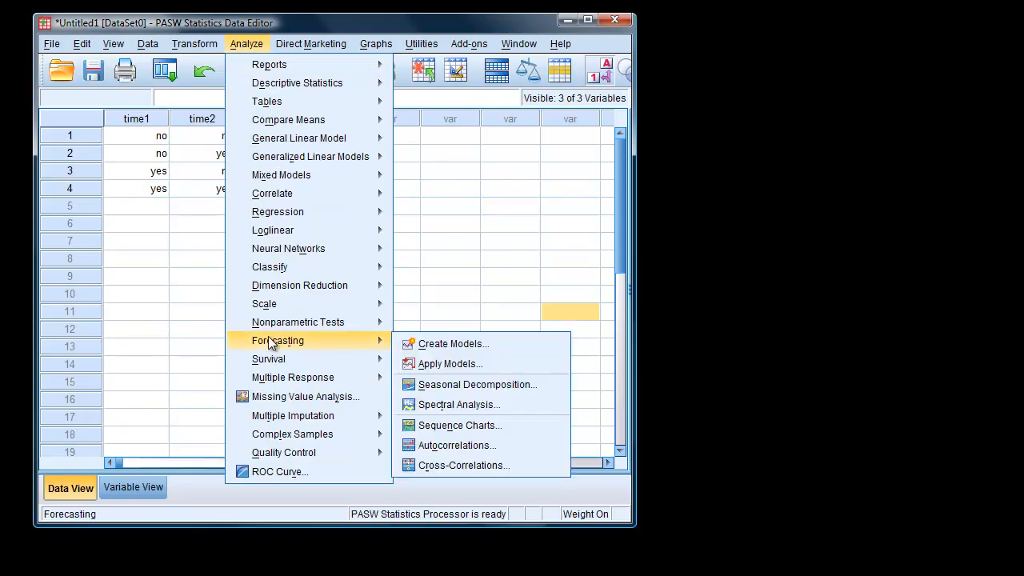
pyautogui.moveTo(269, 328)
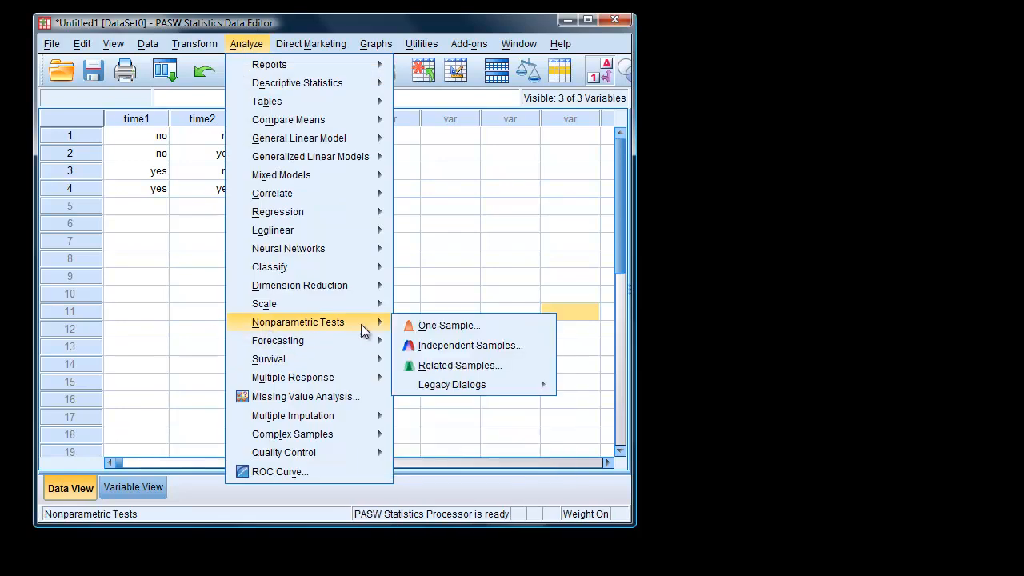
pyautogui.moveTo(412, 386)
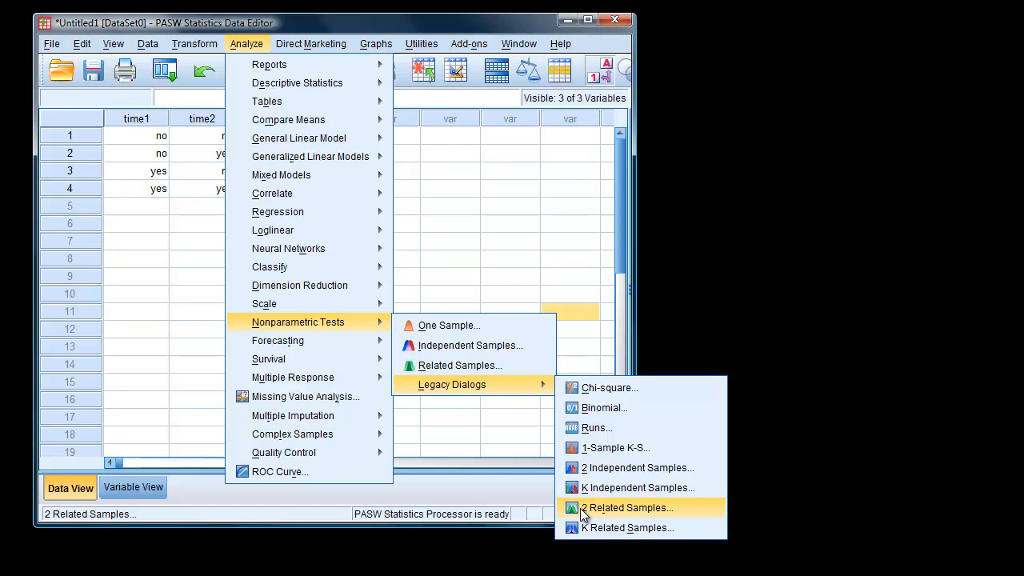
pyautogui.click(626, 507)
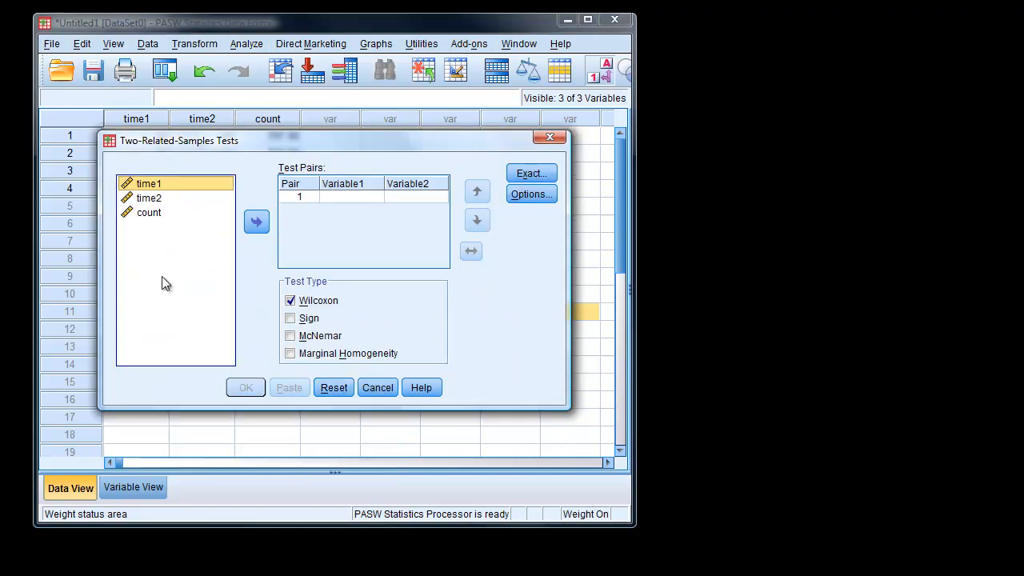
pyautogui.keyDown('ctrl'); pyautogui.click(155, 200); pyautogui.keyUp('ctrl')
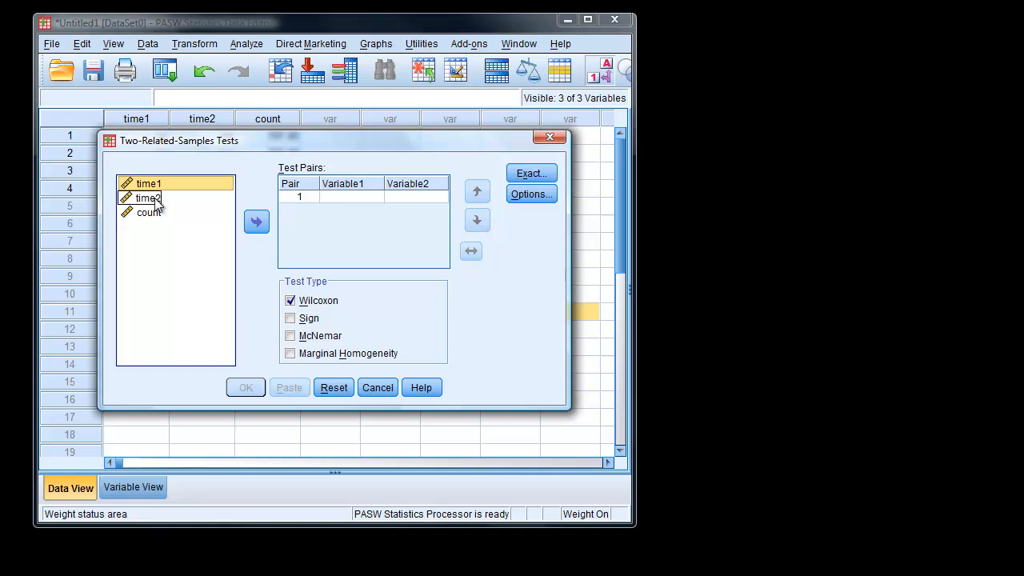
pyautogui.keyDown('ctrl'); pyautogui.click(155, 200); pyautogui.keyUp('ctrl')
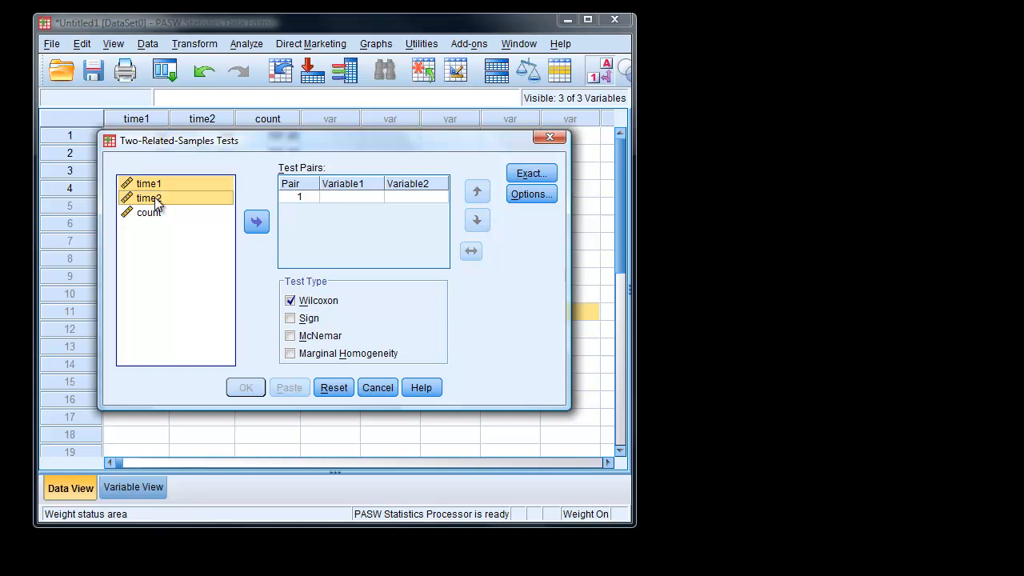
pyautogui.click(255, 223)
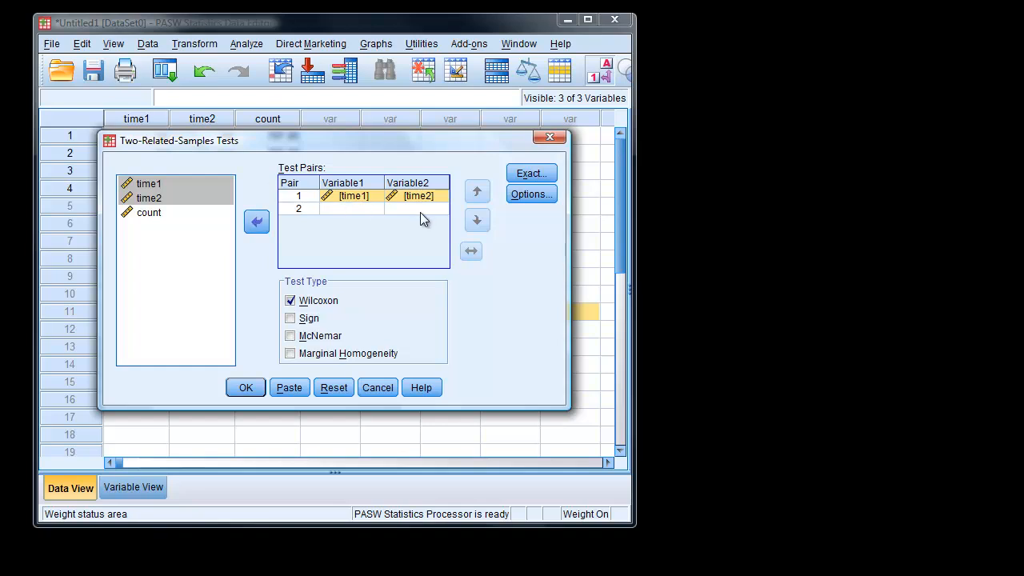
# Select the Sign and McNemar tests and deselect Wilcoxon for the pair.
pyautogui.click(290, 301)
pyautogui.click(290, 318)
pyautogui.click(290, 336)
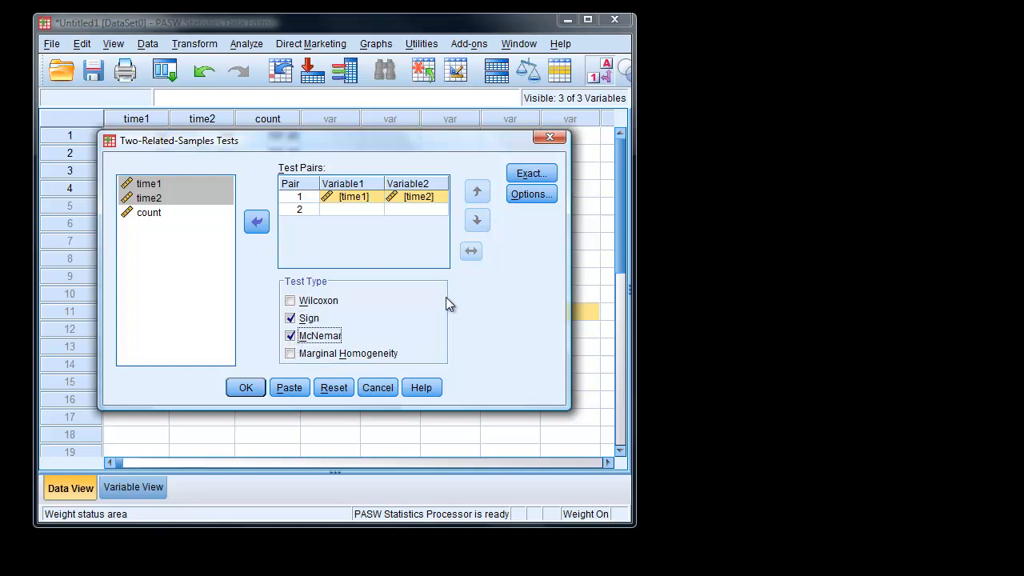
# Set the test method to Exact with a 5-minute time limit per test and run the analysis.
pyautogui.click(528, 175)
pyautogui.click(201, 259)
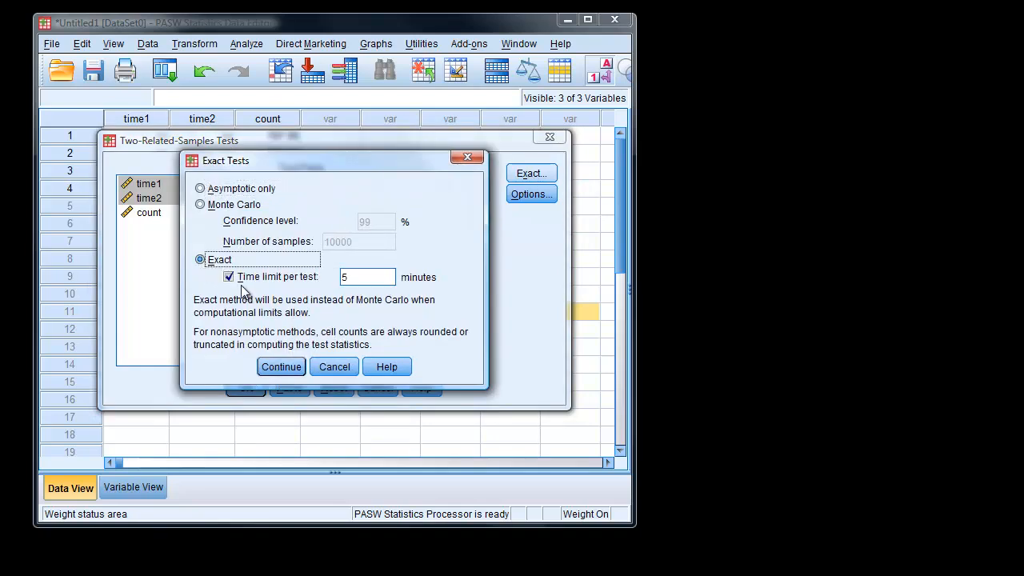
pyautogui.click(281, 368)
pyautogui.click(247, 388)
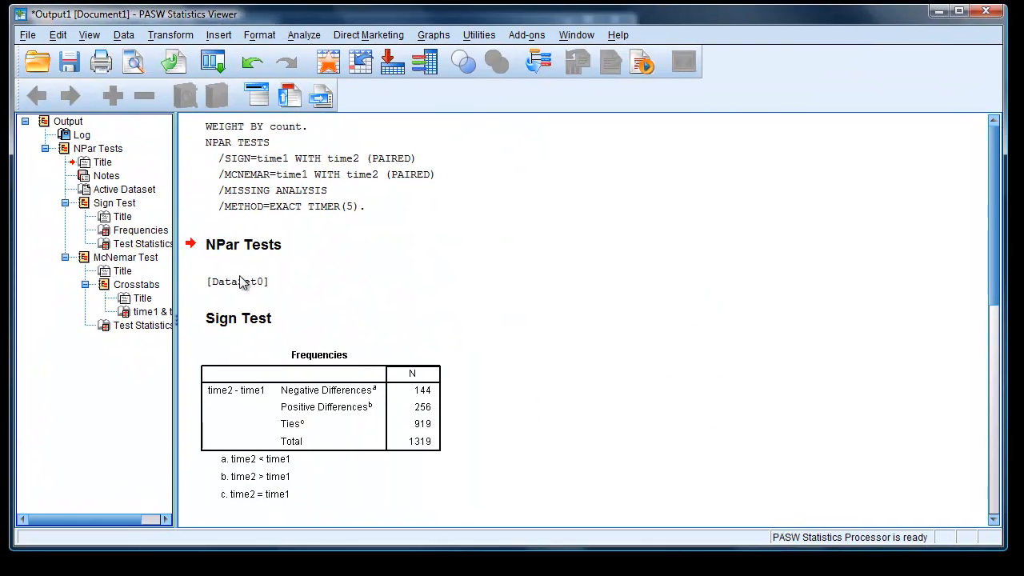
# Examine the Sign Test frequencies and test statistics and the McNemar crosstabs in the output.
pyautogui.moveTo(996, 302); pyautogui.dragTo(990, 375)
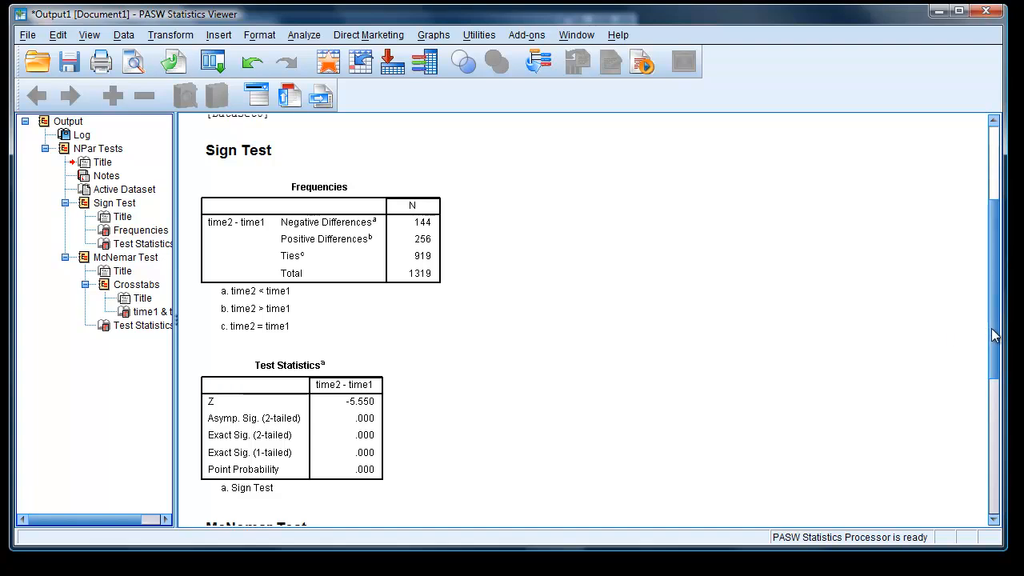
pyautogui.scroll(-5, 994, 336)
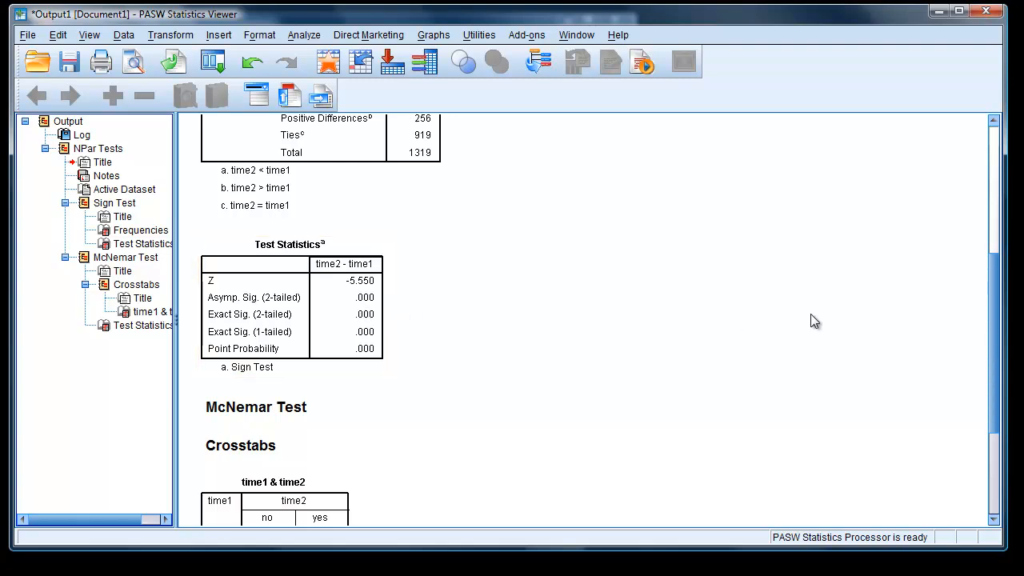
pyautogui.moveTo(992, 349); pyautogui.dragTo(994, 322)
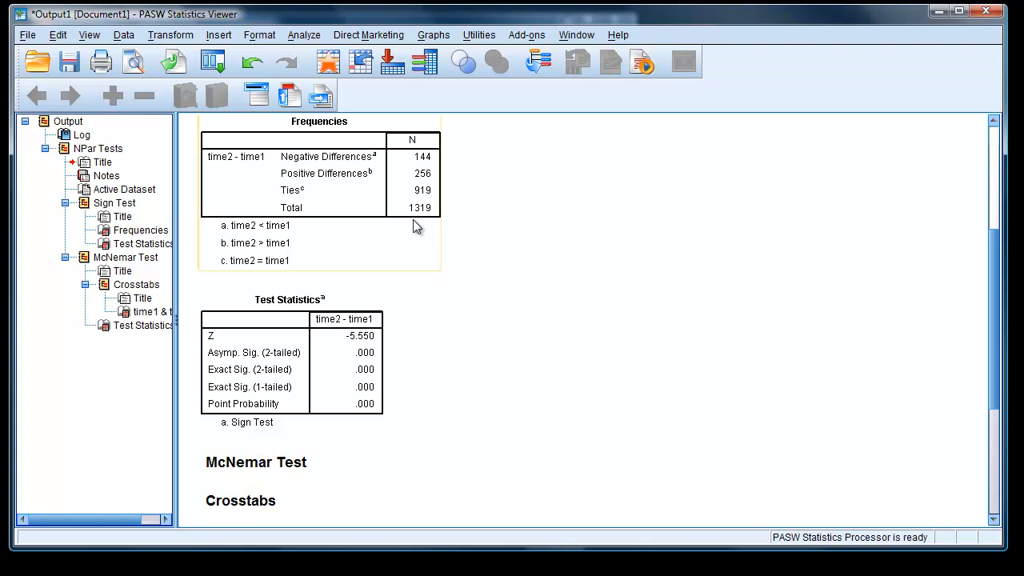
pyautogui.moveTo(998, 306); pyautogui.dragTo(992, 410)
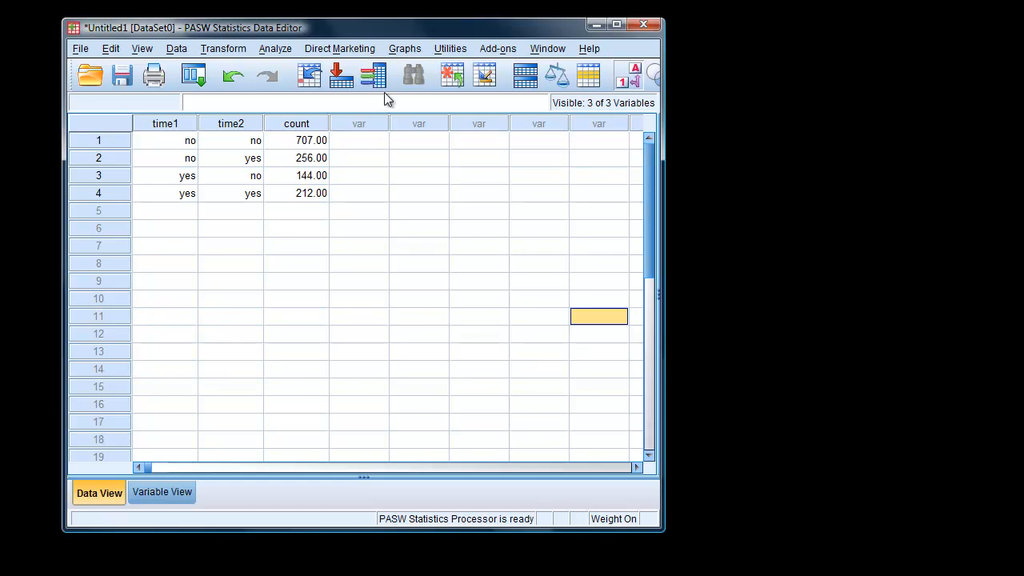
# Create a stacked bar chart of case counts with time1 as the category axis and stacks defined by time2.
pyautogui.click(400, 50)
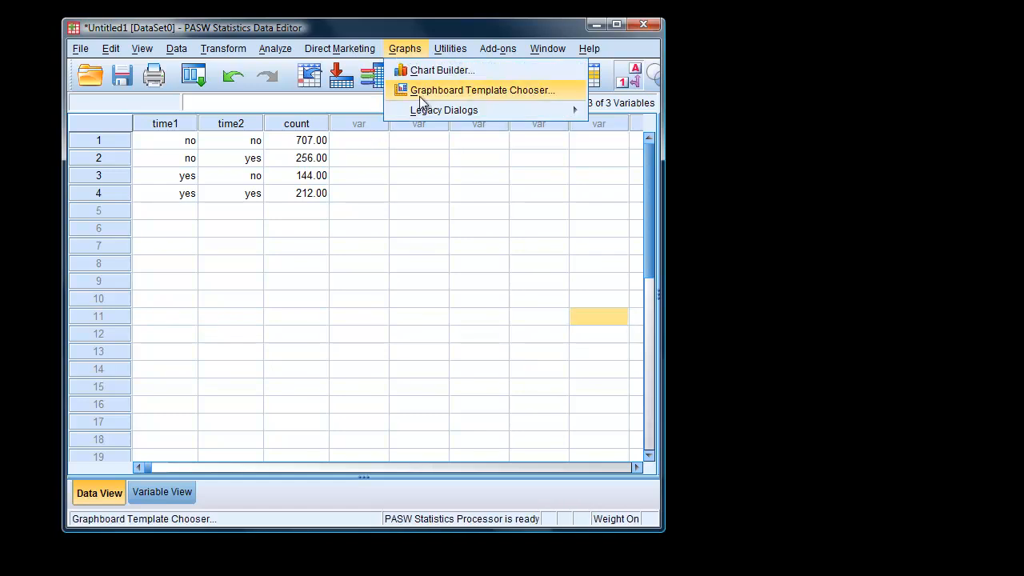
pyautogui.moveTo(421, 112)
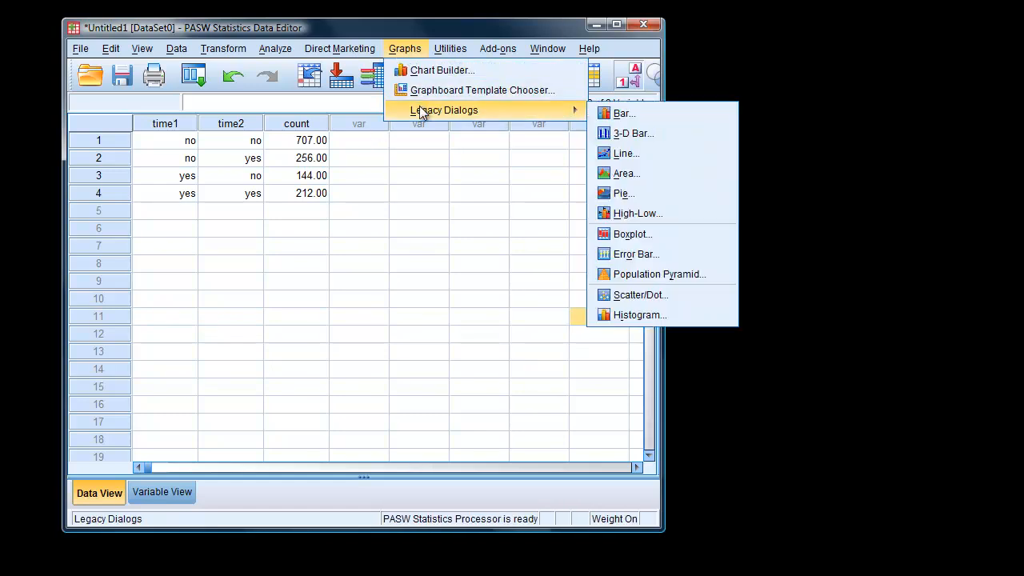
pyautogui.click(610, 113)
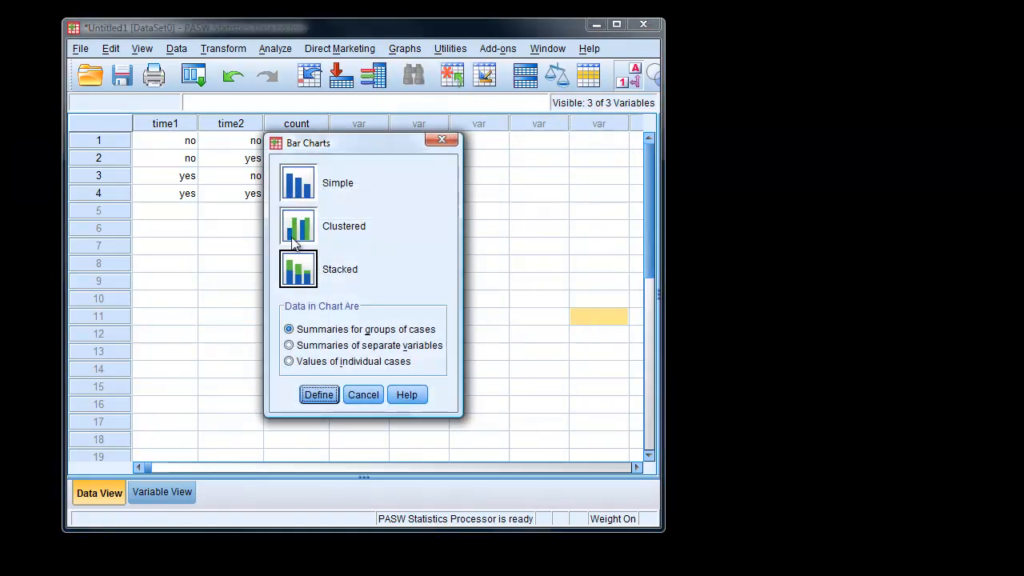
pyautogui.click(296, 268)
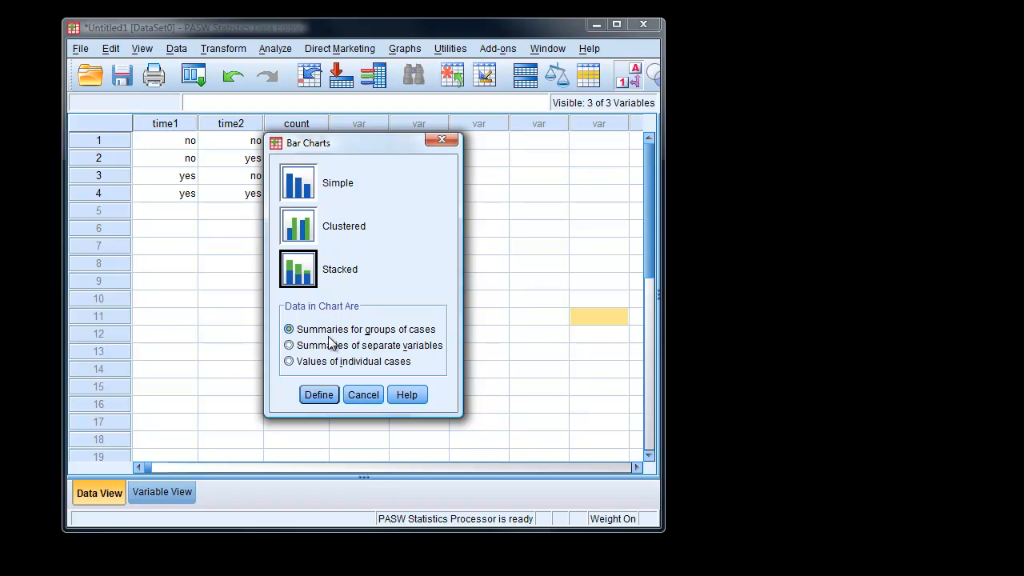
pyautogui.click(326, 395)
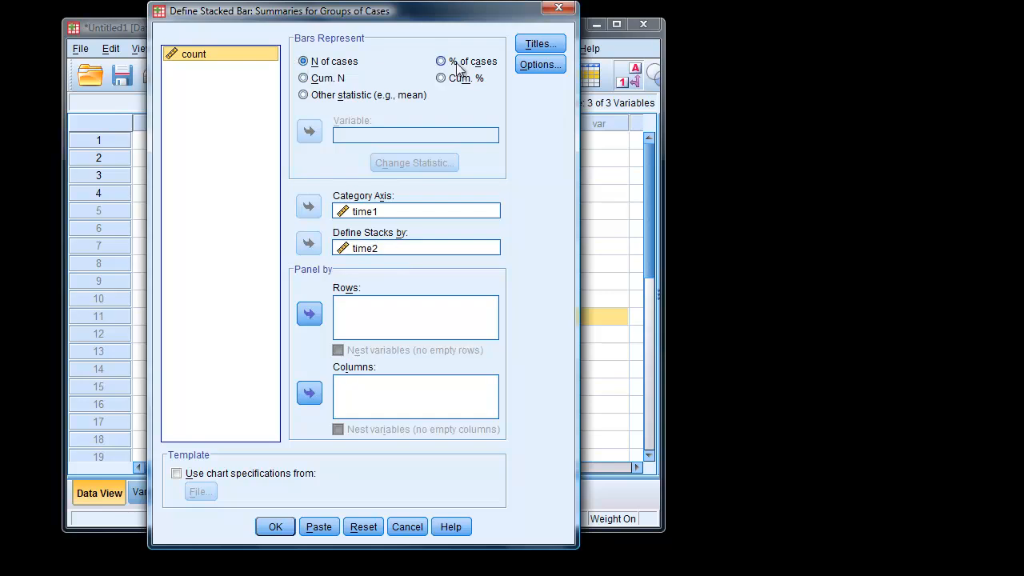
pyautogui.click(275, 526)
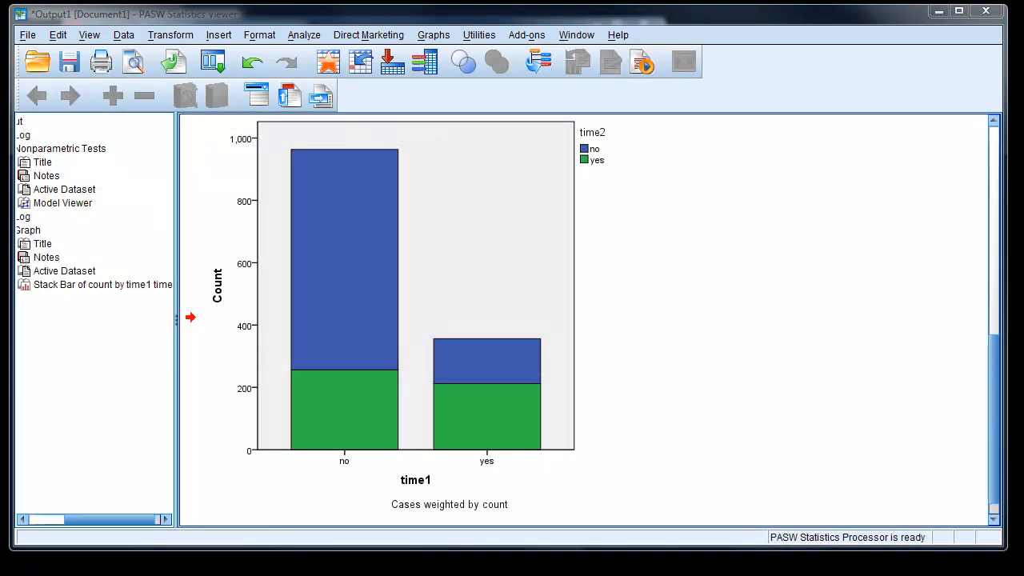
# Open the stacked bar chart for editing and scale its bars to 100%.
pyautogui.click(440, 404)
pyautogui.doubleClick(436, 383)
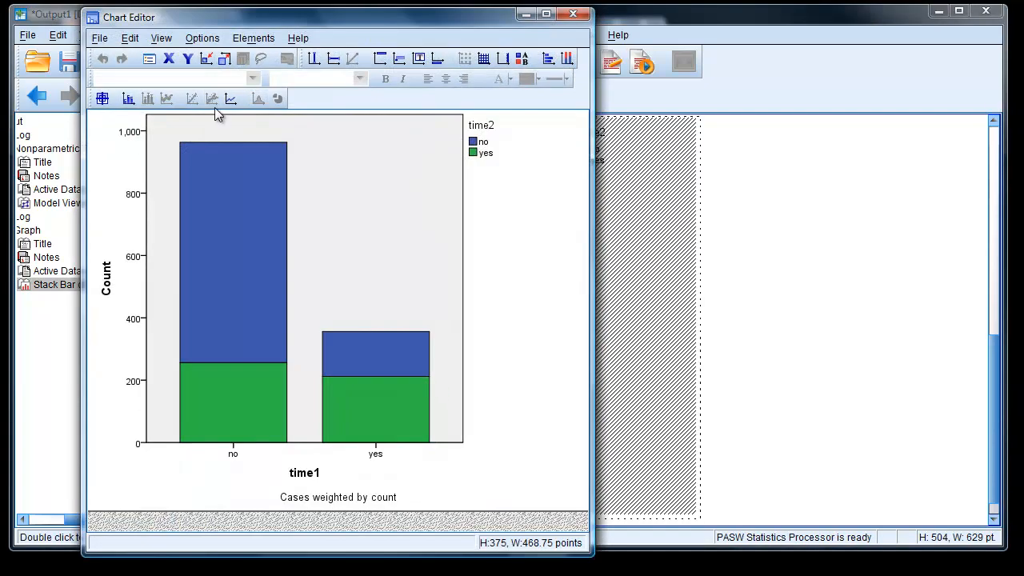
pyautogui.click(202, 39)
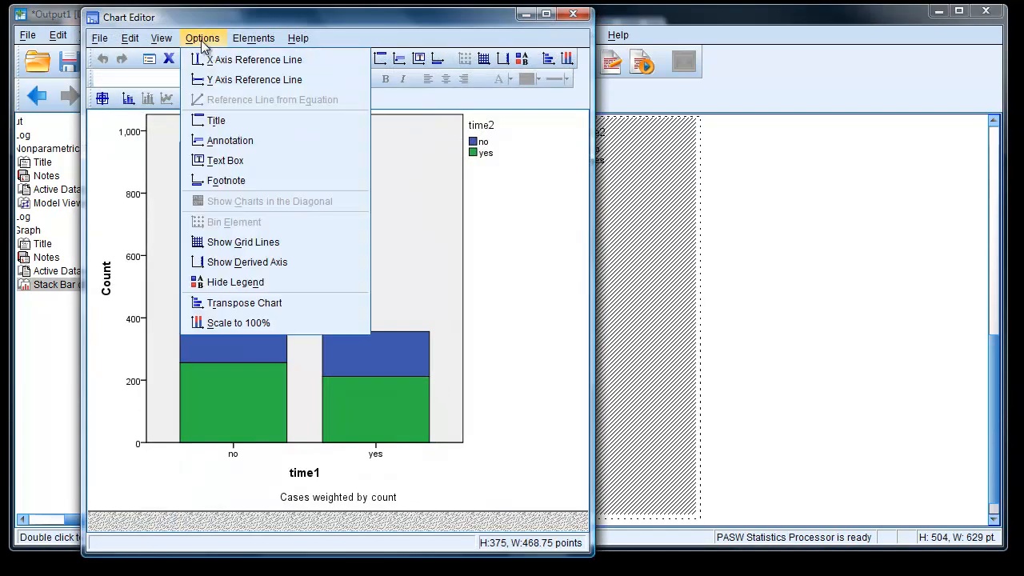
pyautogui.click(211, 321)
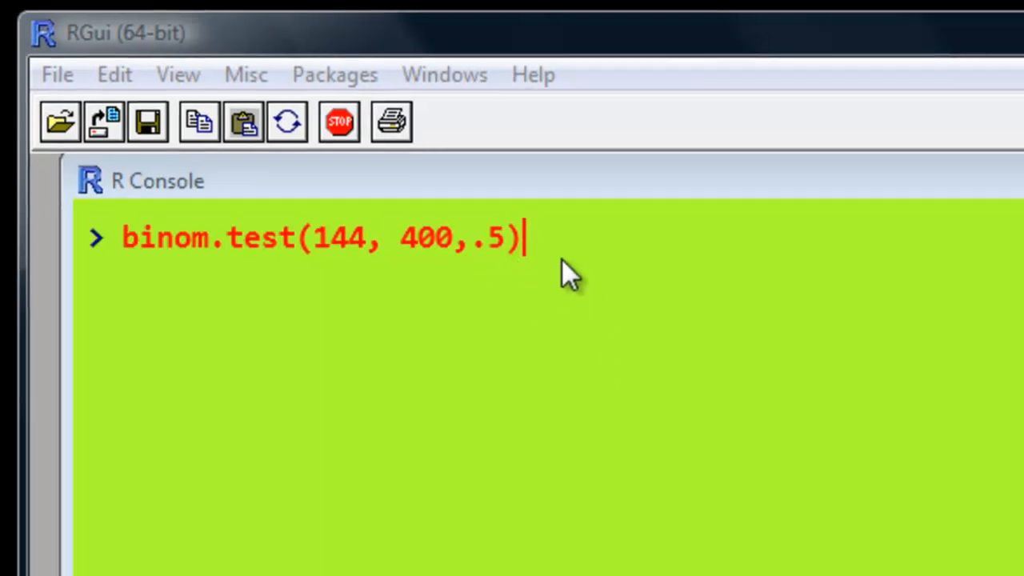
# In the R console, run the exact binomial test binom.test(144, 400,.5).
pyautogui.press('Return')
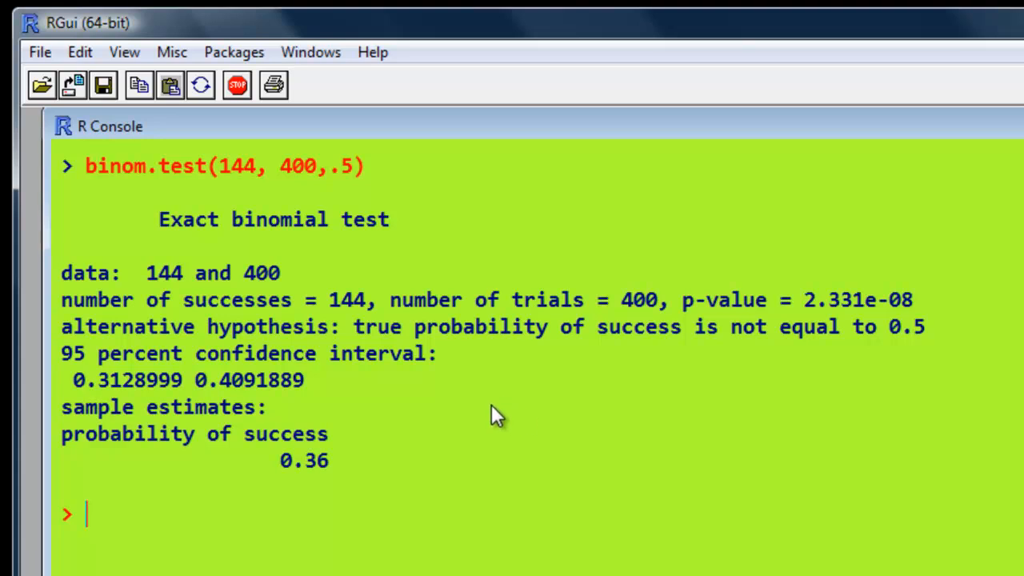
# Store the counts 144, 707, 356 and 963 as a 2-by-2 array named data and run mcnemar.test(data) on it.
pyautogui.write('data <- array( c( 144, 707, 356, 963) , dim= c(2, 2))')
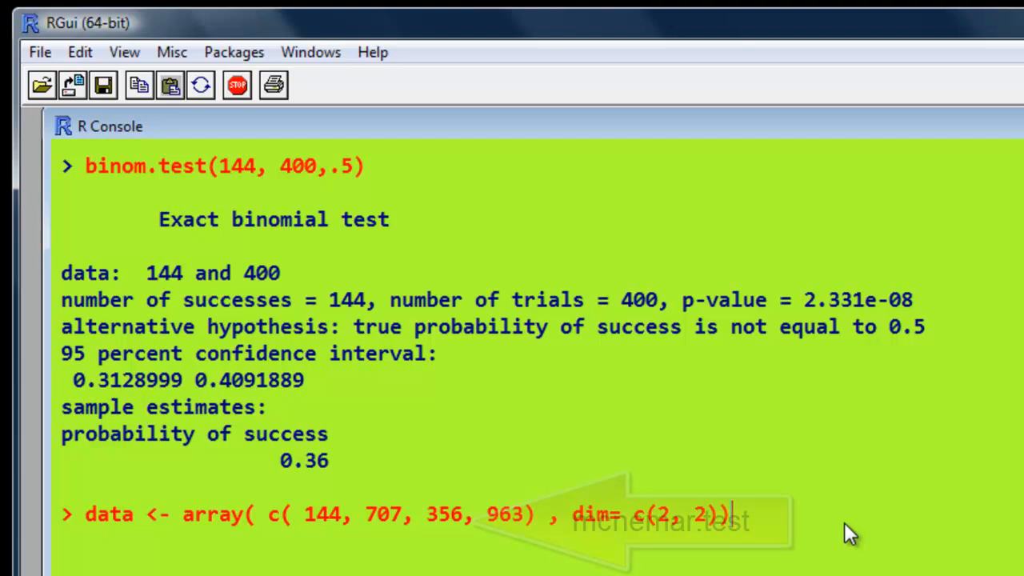
pyautogui.press('Return')
pyautogui.write('mcnemar.test(data)')
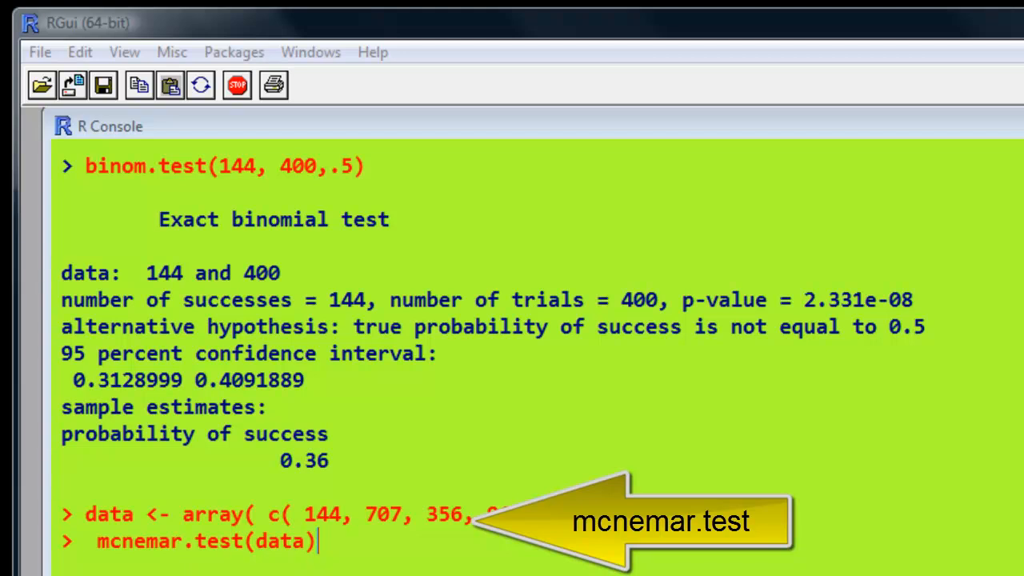
pyautogui.press('Return')
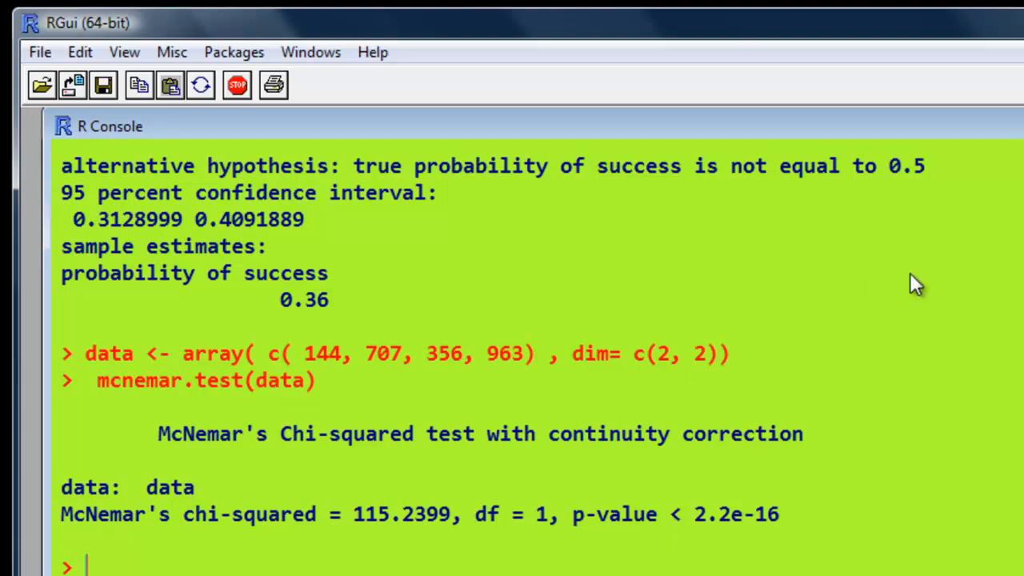
# Rerun the McNemar test with the continuity correction stated explicitly, as mcnemar.test(data, correct=TRUE).
pyautogui.scroll(1, 911, 284)
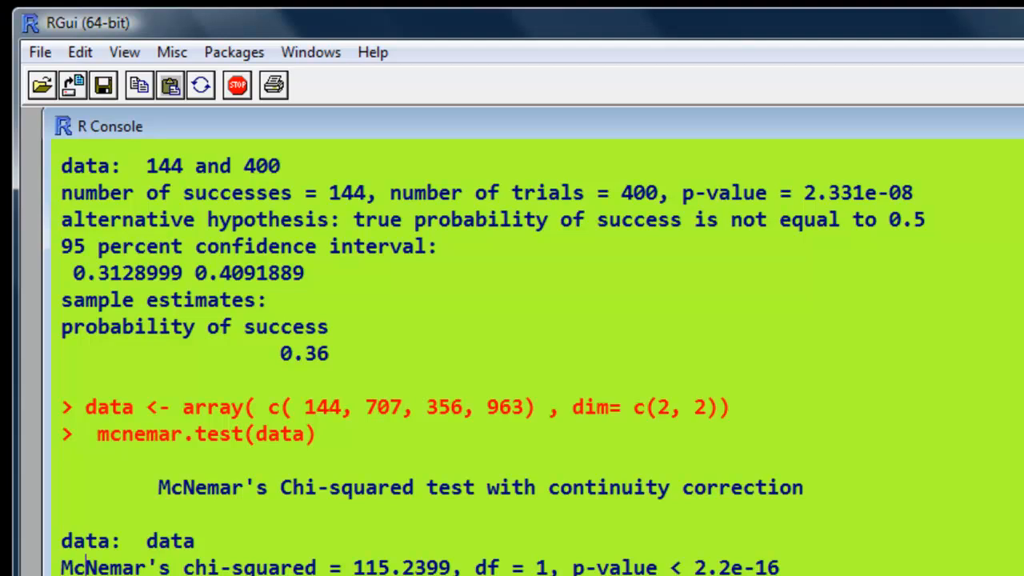
pyautogui.scroll(-2, 511, 358)
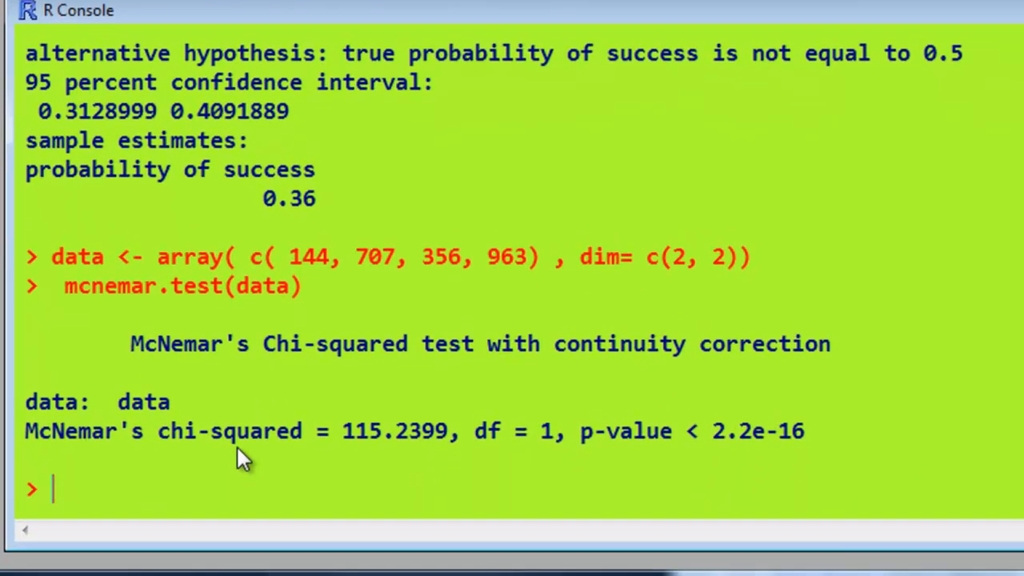
pyautogui.press('Up')
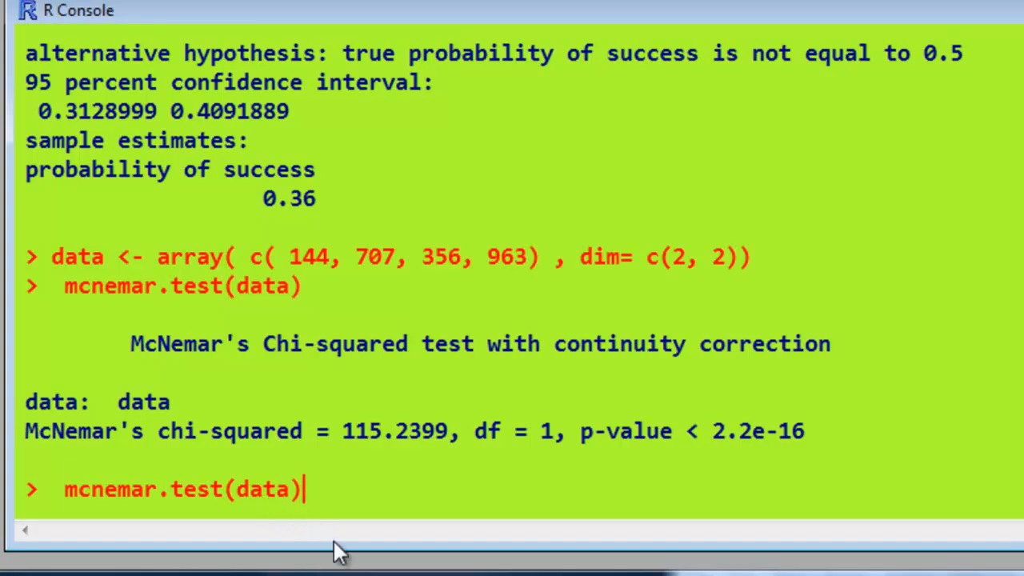
pyautogui.press('Left')
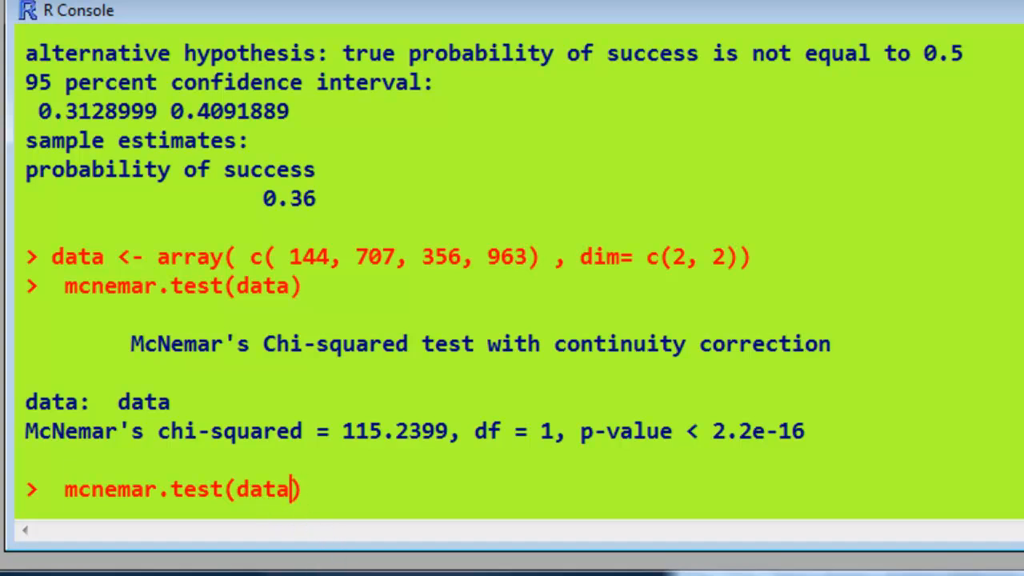
pyautogui.write(',')
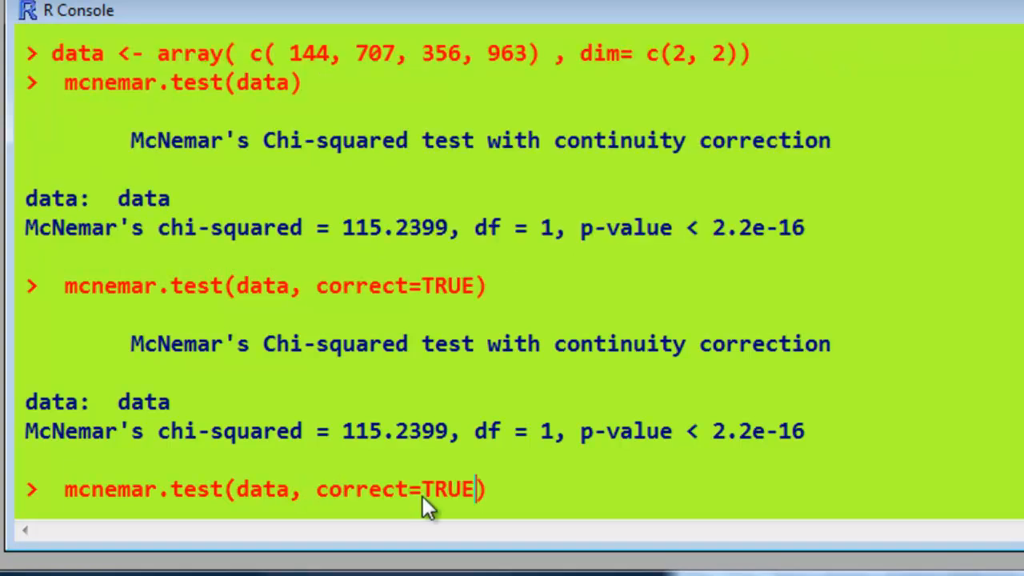
# Run the McNemar test without the continuity correction, as mcnemar.test(data, correct=FALSE).
pyautogui.press('BackSpace')
pyautogui.press('BackSpace')
pyautogui.press('BackSpace')
pyautogui.press('BackSpace')
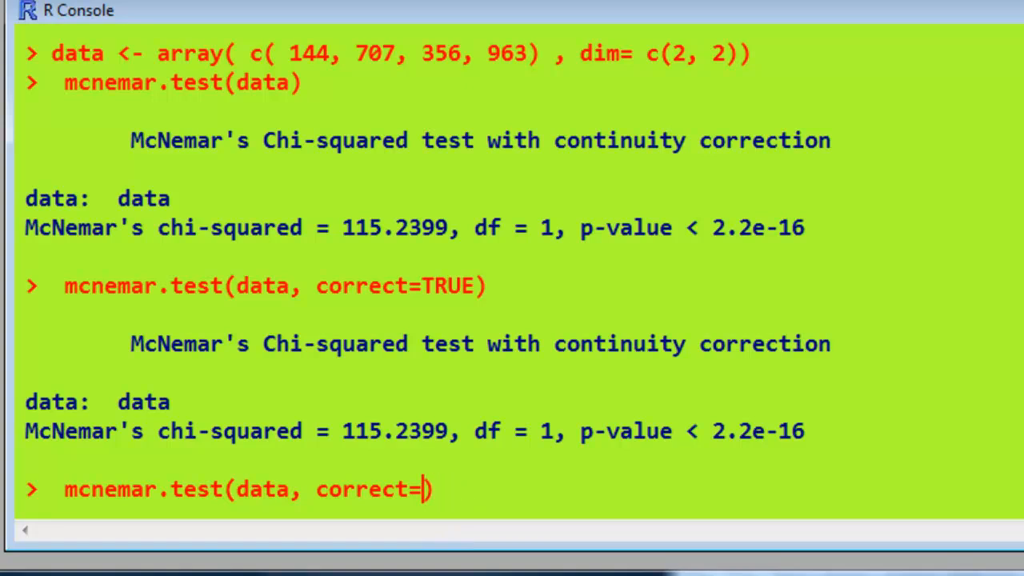
pyautogui.write('False')
pyautogui.press('Right')
pyautogui.press('Left')
pyautogui.press('BackSpace')
pyautogui.press('BackSpace')
pyautogui.press('BackSpace')
pyautogui.press('BackSpace')
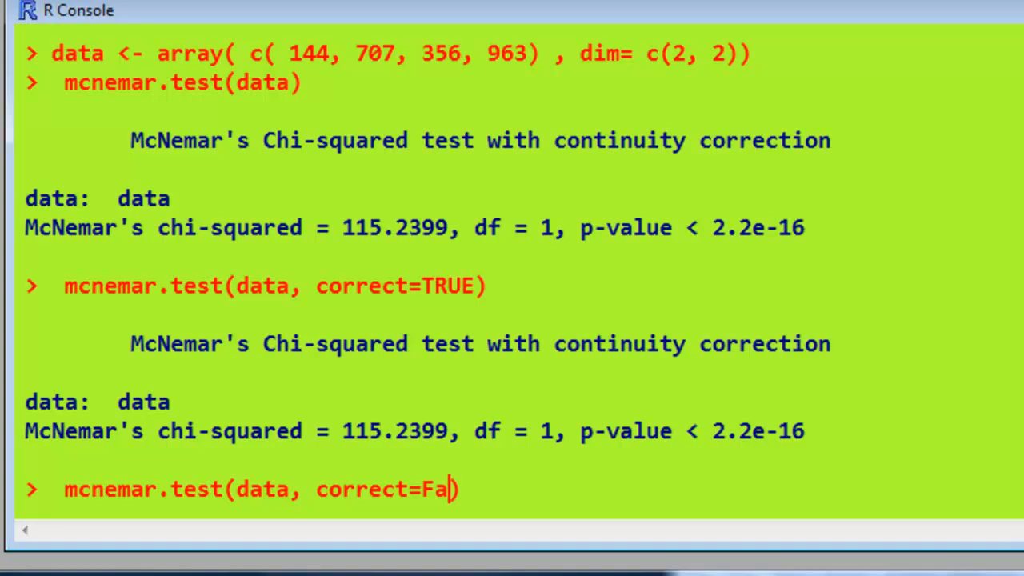
pyautogui.write('ALSE')
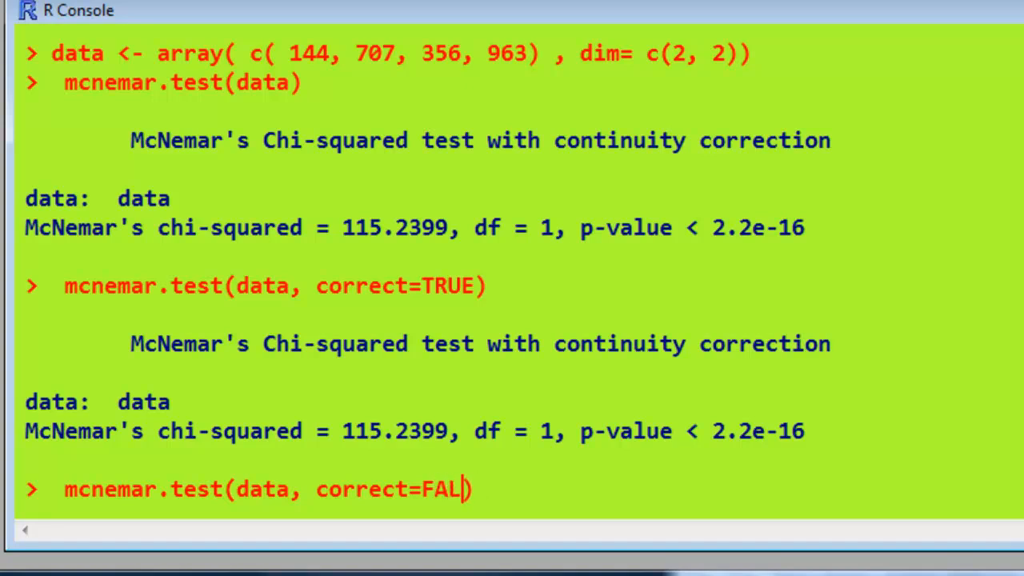
pyautogui.press('Right')
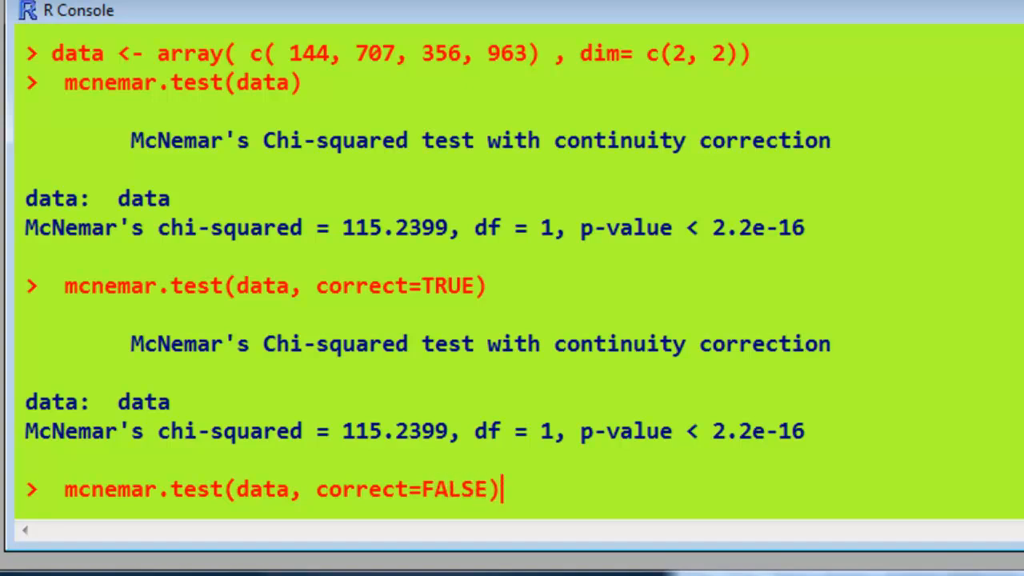
pyautogui.press('Return')
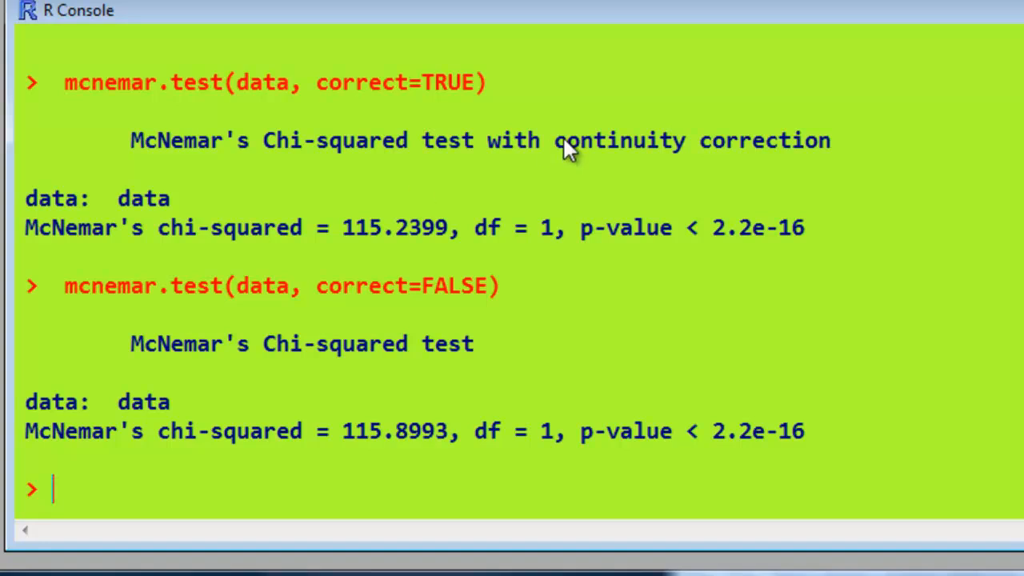